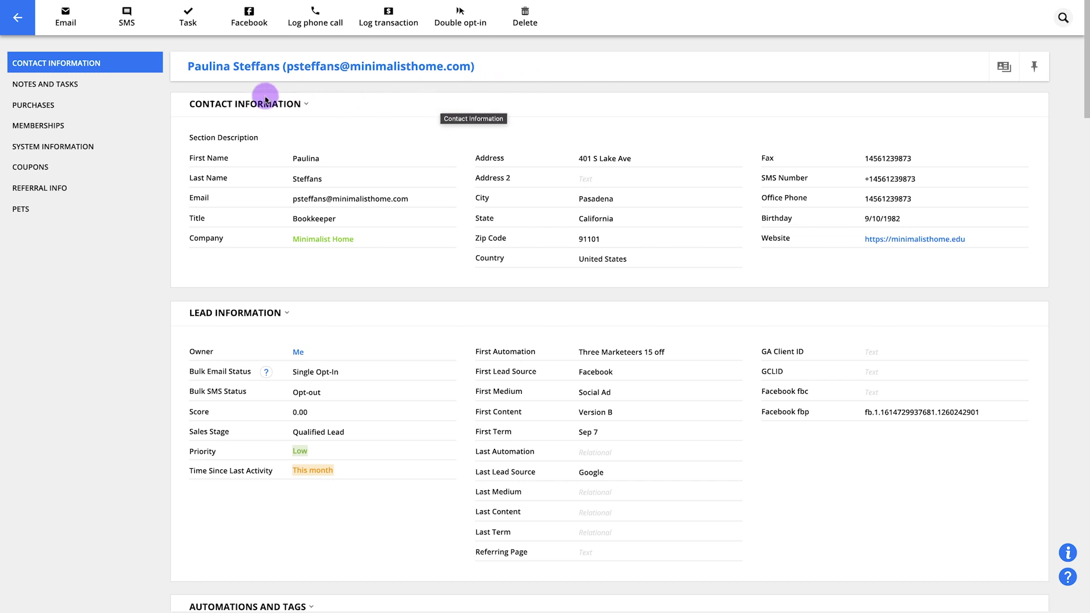
# Review the contact's purchase history and transactions, then open the full details from the contact's quick view
pyautogui.click(74, 105)
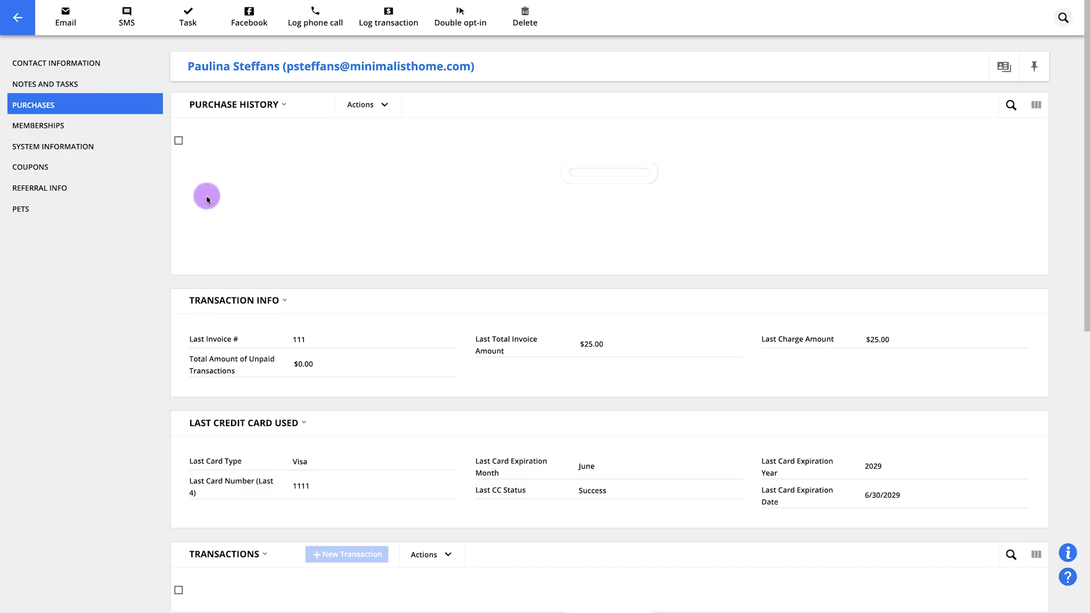
pyautogui.scroll(-1, 238, 251)
pyautogui.scroll(-3, 238, 259)
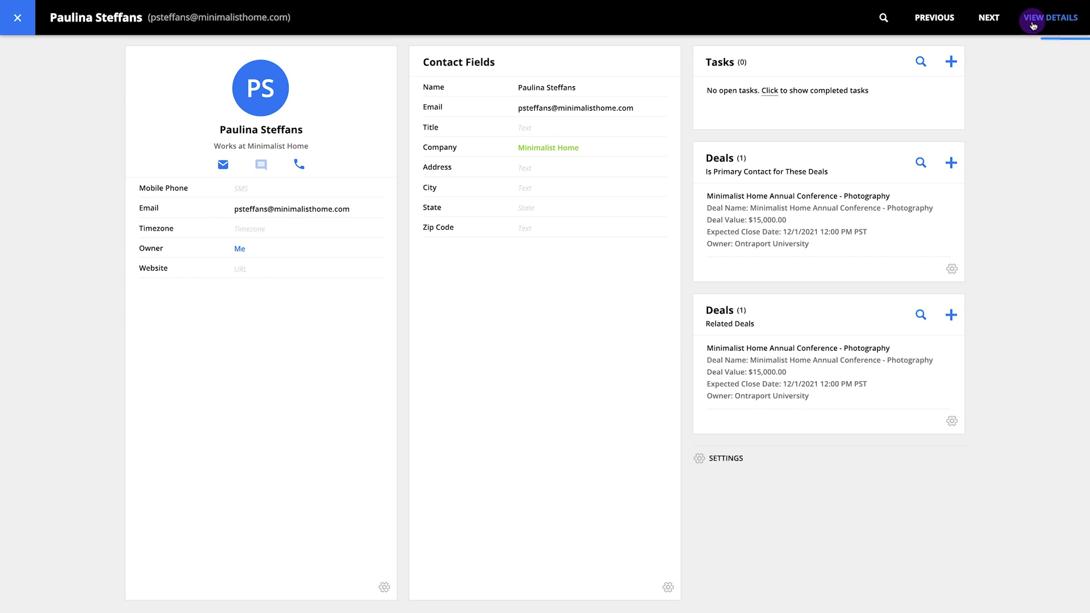
pyautogui.click(1033, 22)
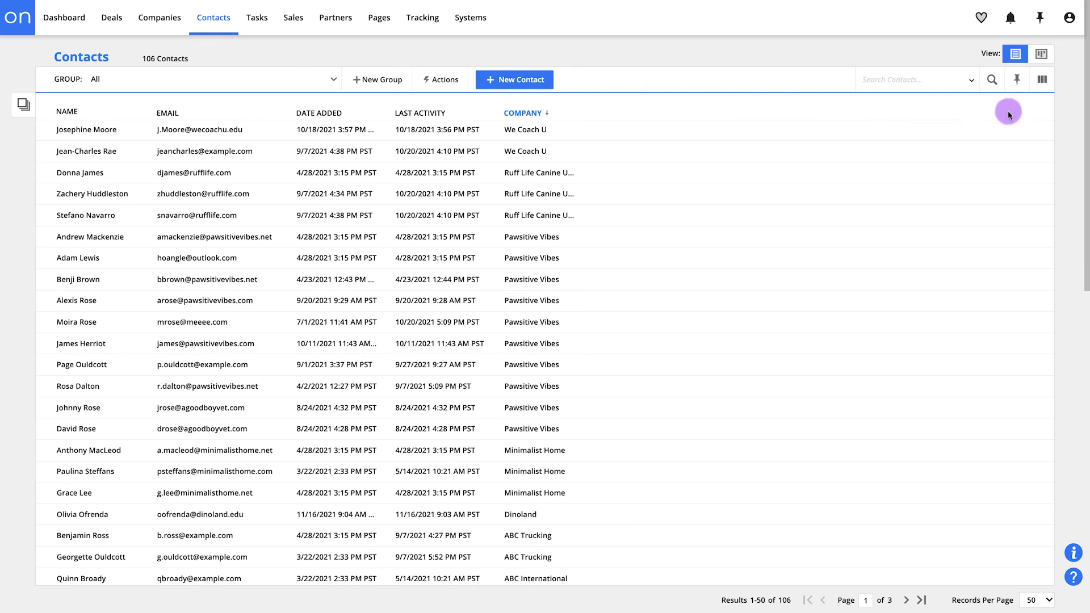
# Remove the Company column from the contacts list and sort the list by Last Activity
pyautogui.click(1042, 81)
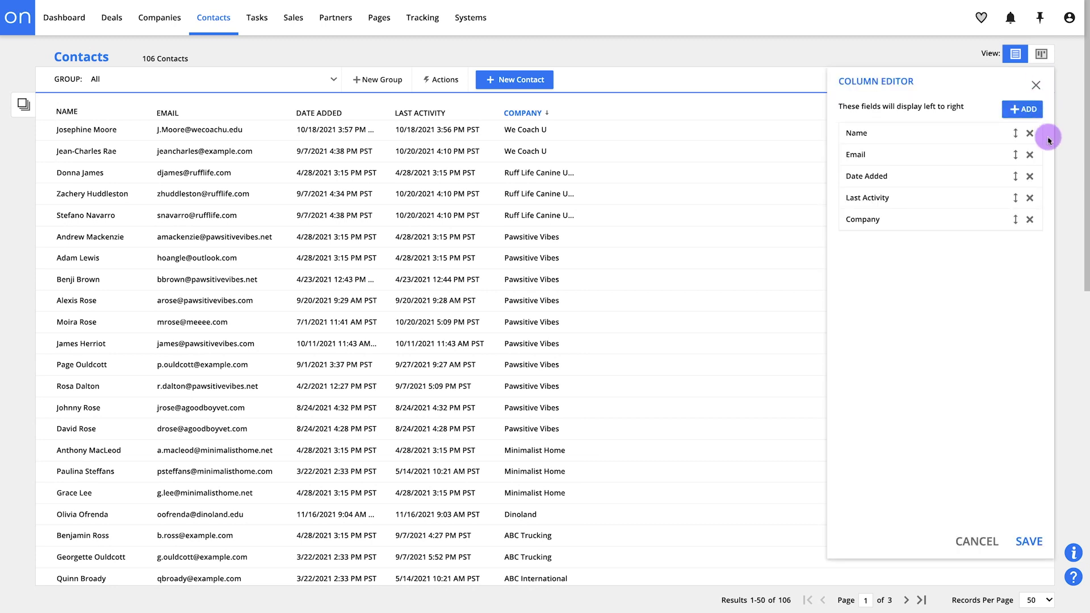
pyautogui.click(1029, 220)
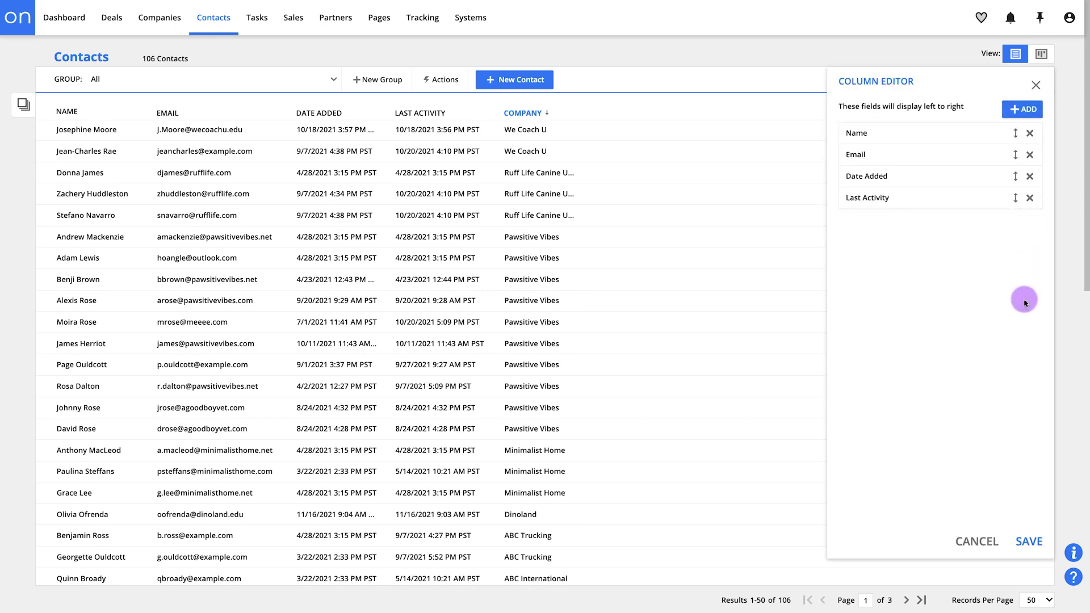
pyautogui.click(1028, 541)
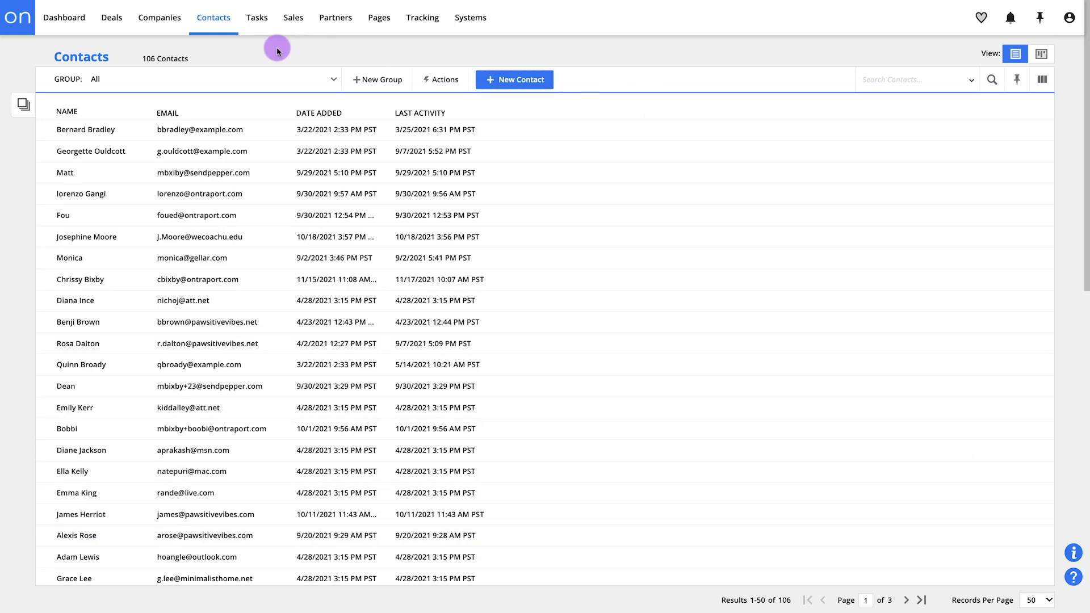
pyautogui.click(416, 114)
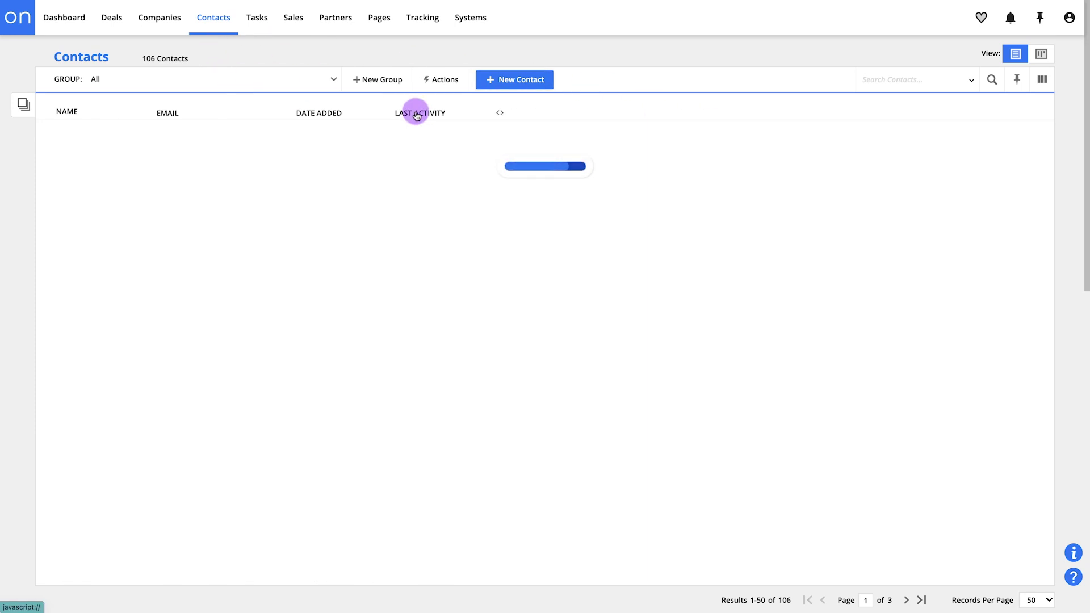
pyautogui.click(416, 115)
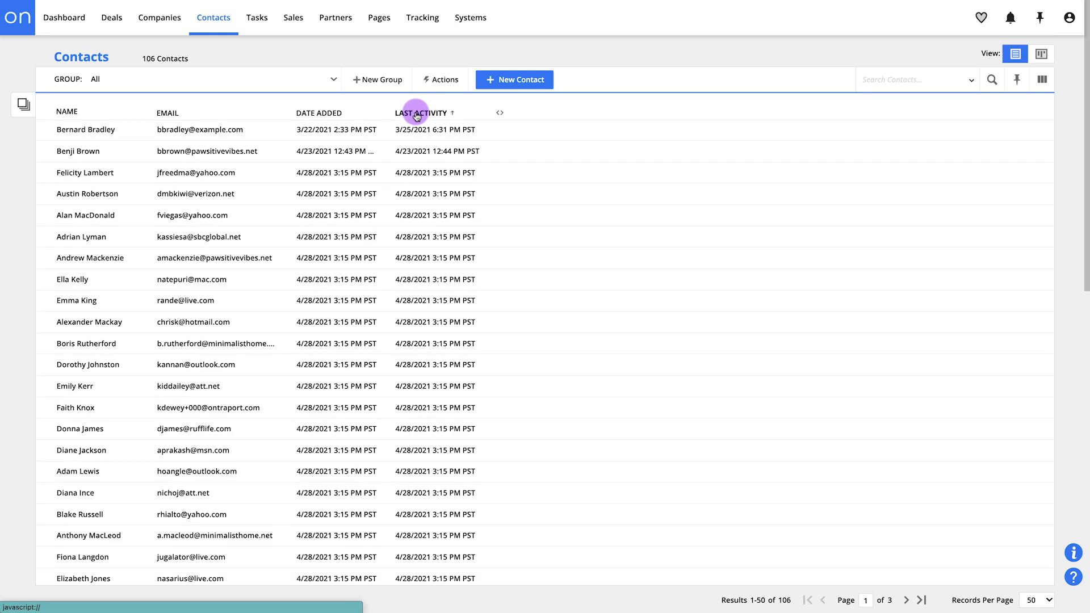
# Search the contacts list for the bookkeeper contact by first name
pyautogui.click(893, 80)
pyautogui.write('Paulina')
pyautogui.press('Return')
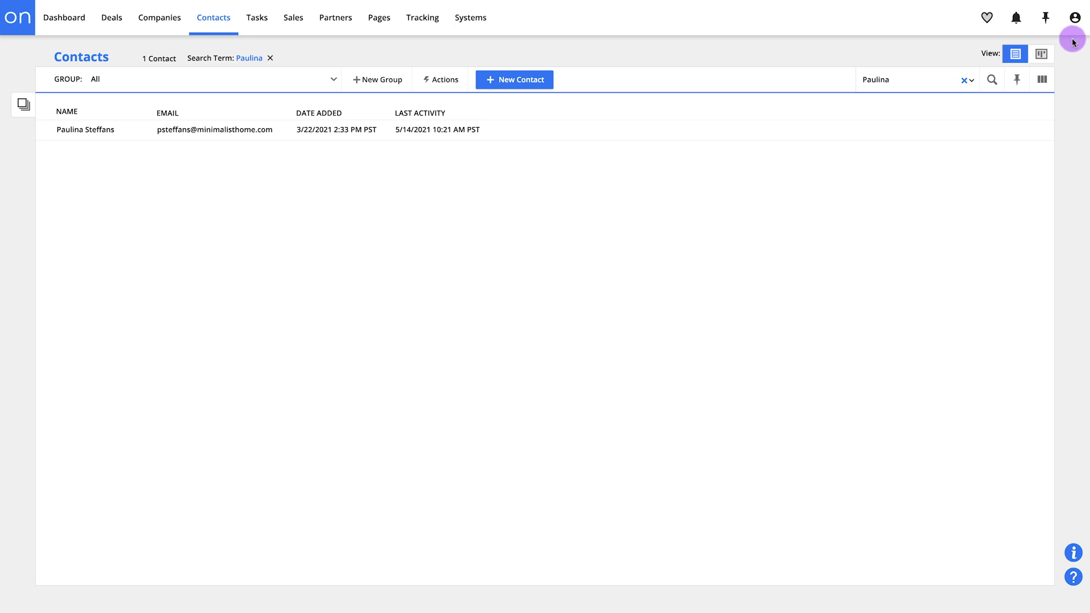
# Enable the Companies and Deals apps in the account's Admin settings, accepting the upgrade for Companies
pyautogui.click(1074, 17)
pyautogui.click(1010, 95)
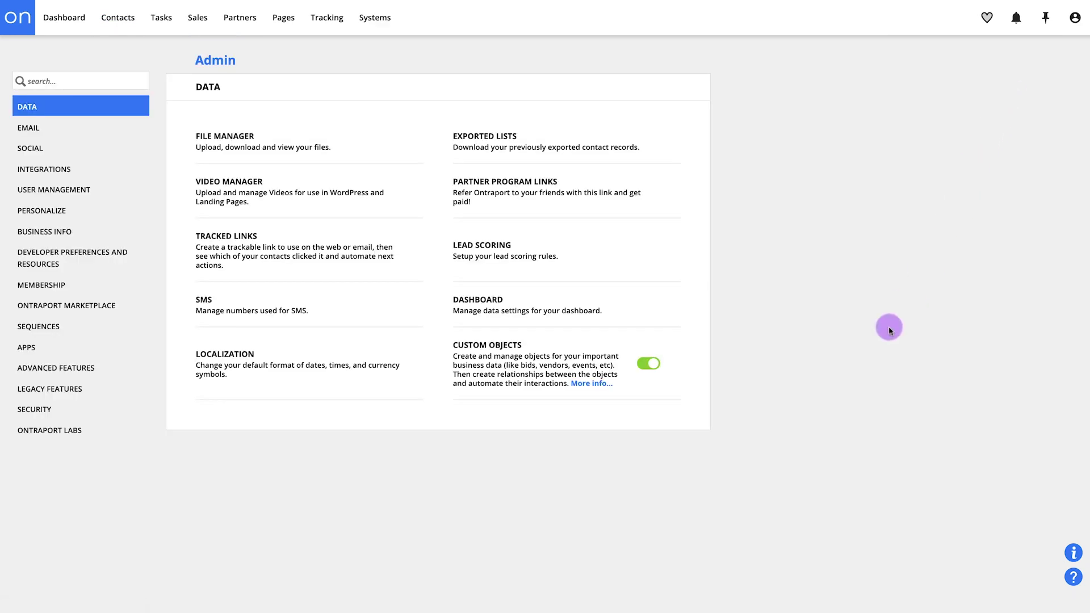
pyautogui.click(132, 347)
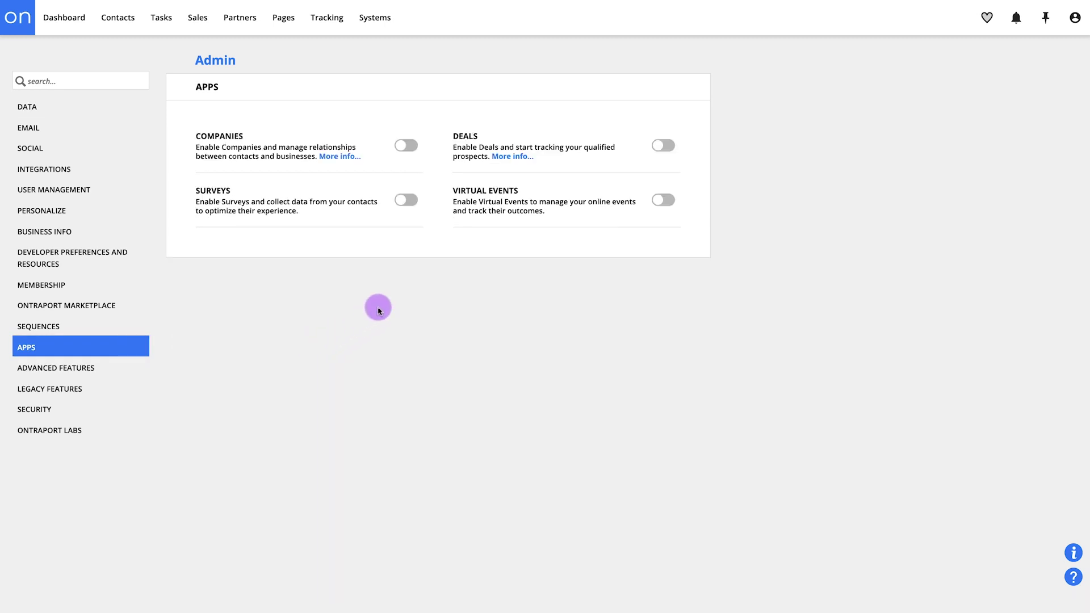
pyautogui.click(406, 149)
pyautogui.click(970, 248)
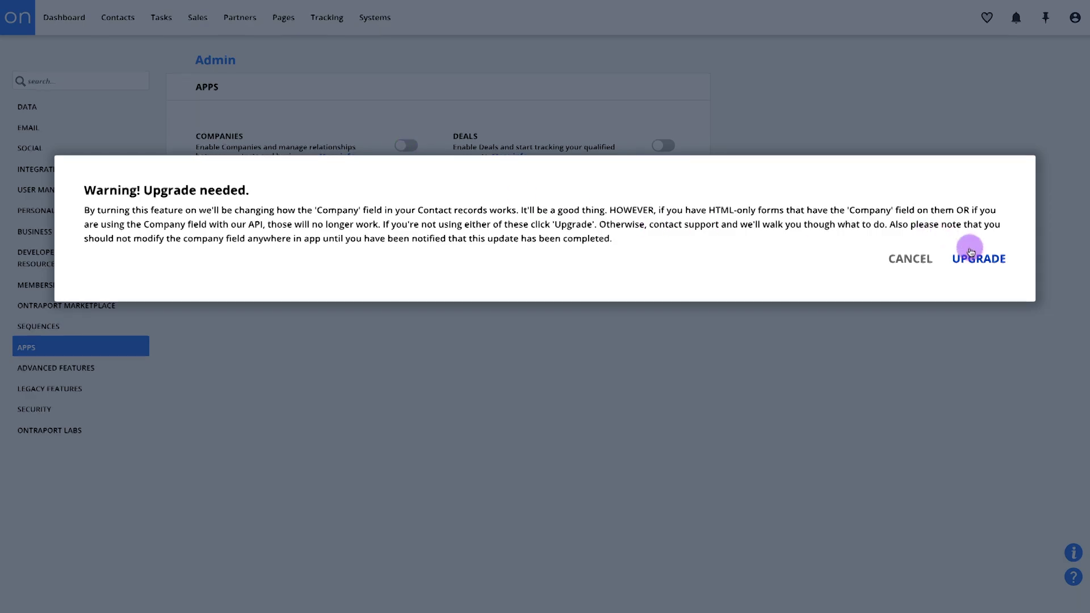
pyautogui.click(678, 149)
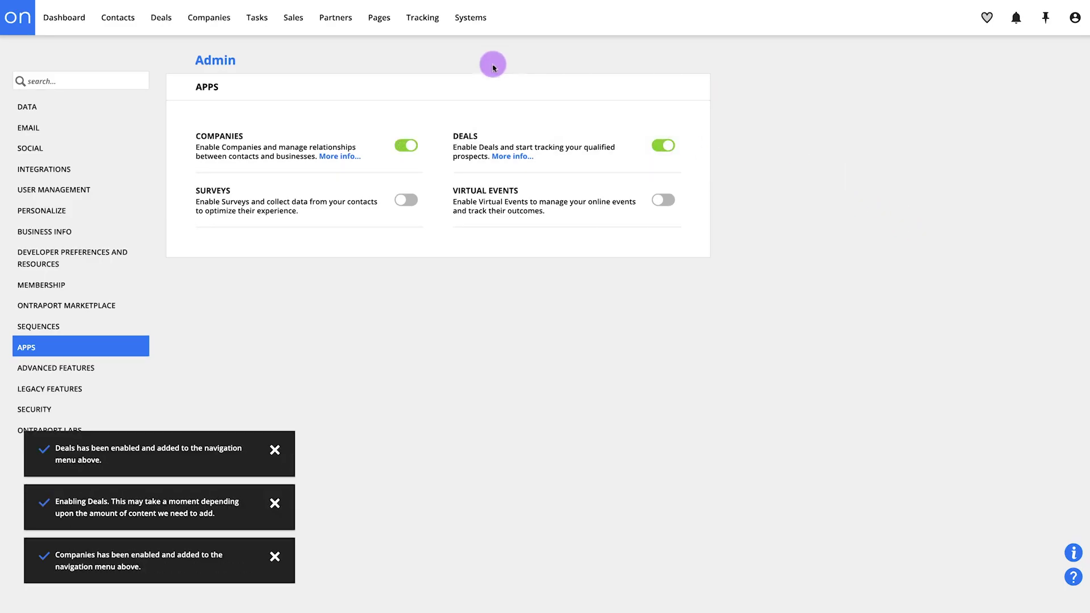
pyautogui.moveTo(161, 32)
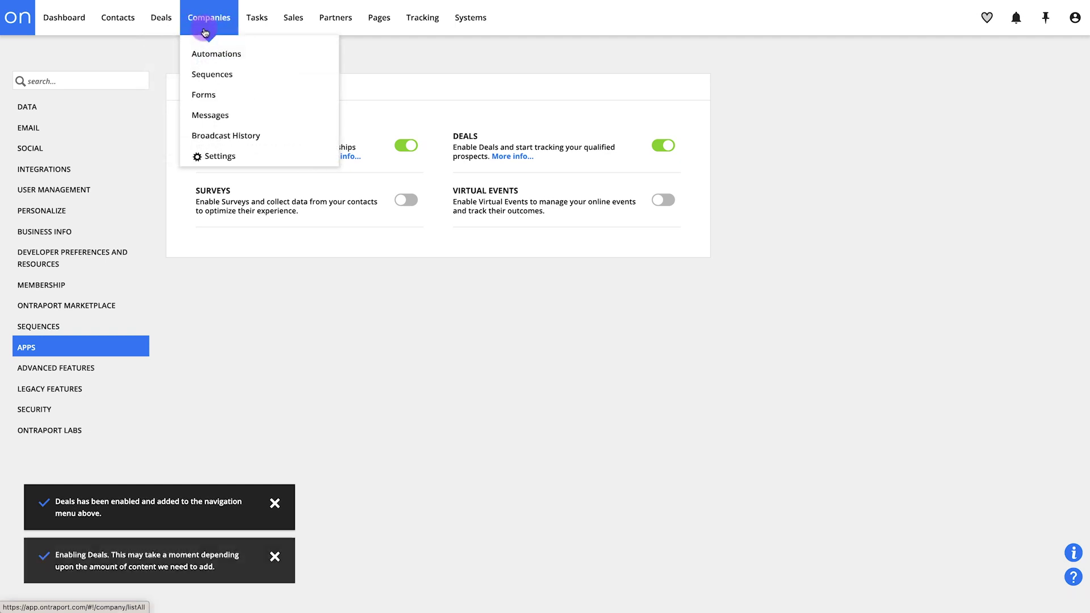
# Open the found contact's quick view from Contacts and examine the Company field's options and the related deals
pyautogui.click(130, 32)
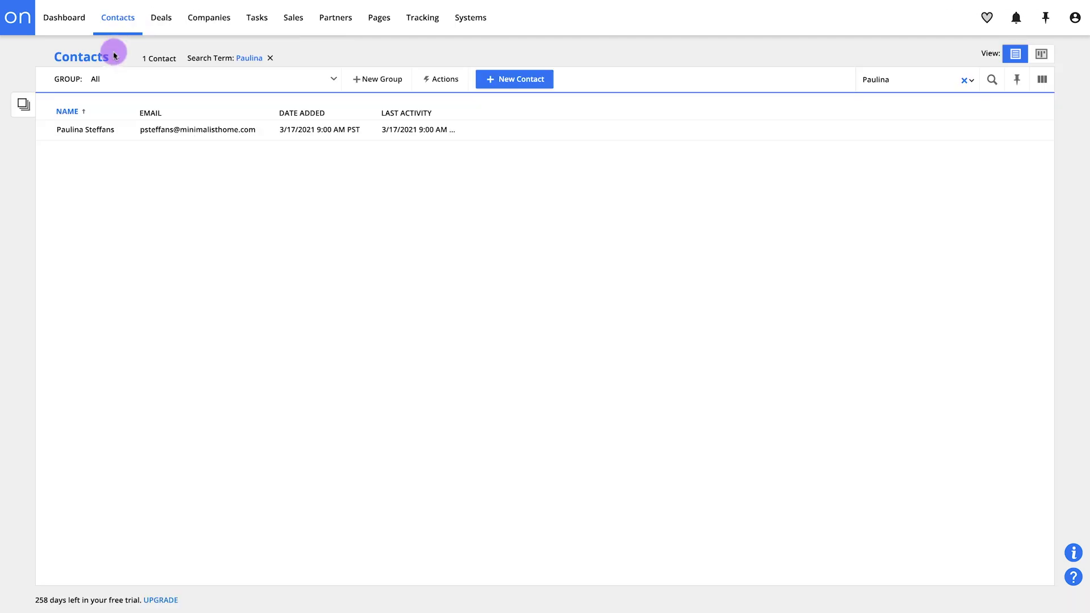
pyautogui.click(107, 132)
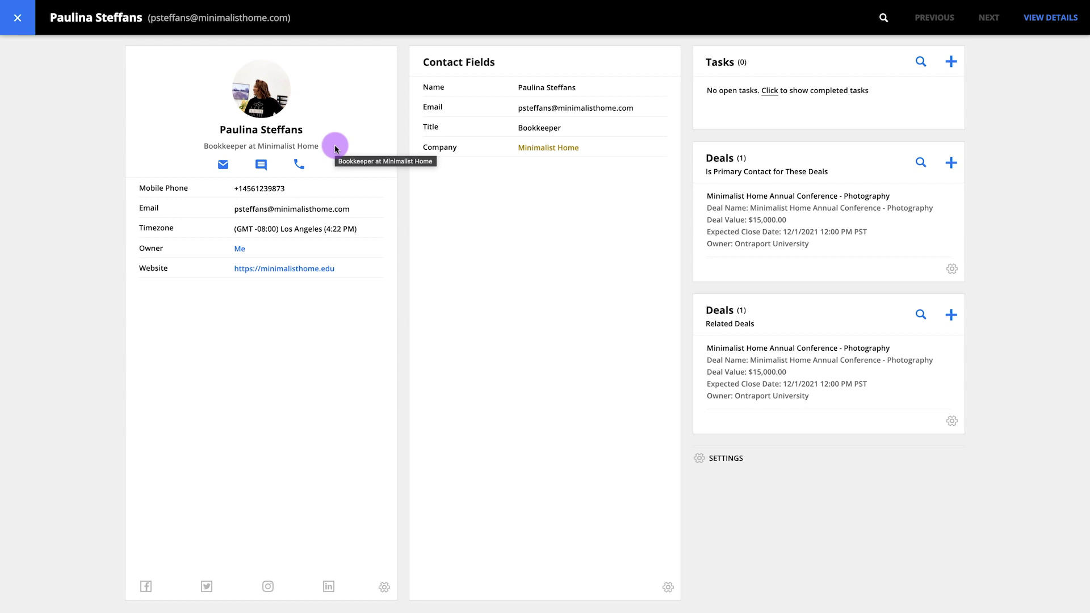
pyautogui.click(540, 152)
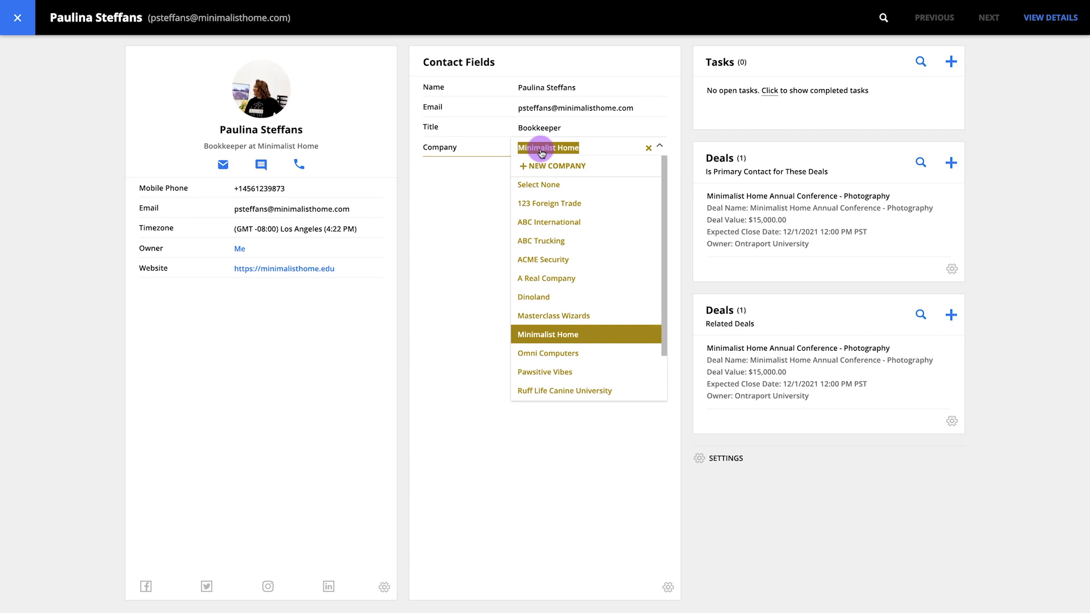
pyautogui.click(491, 174)
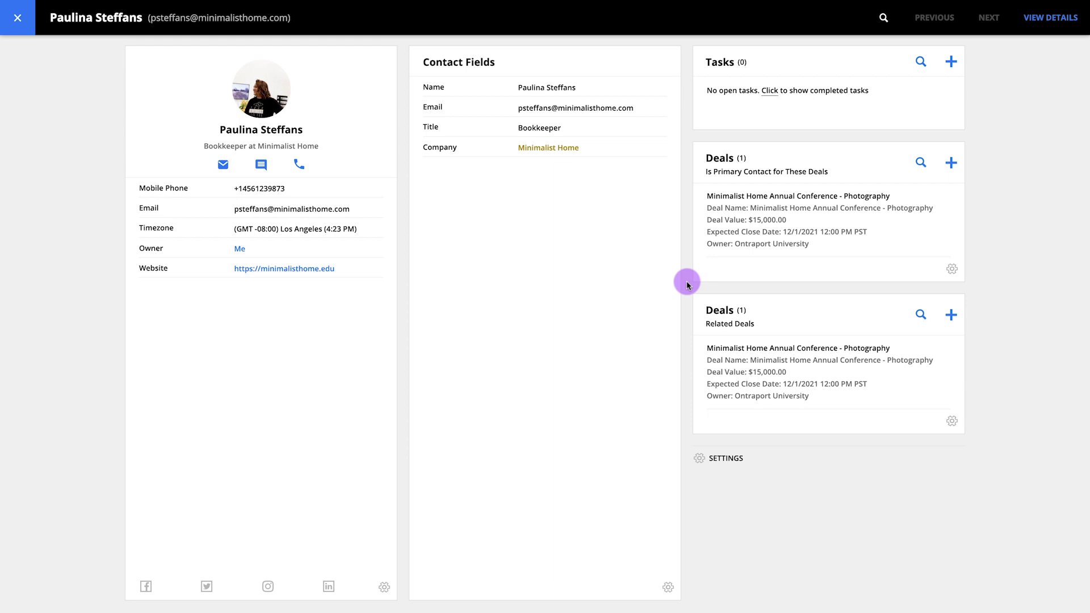
pyautogui.moveTo(696, 368)
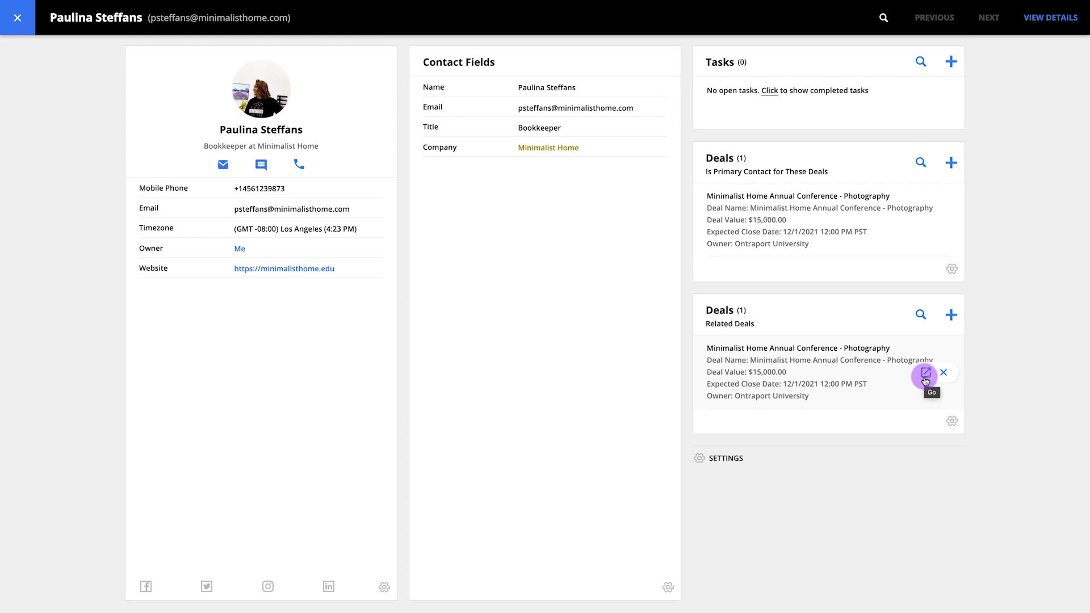
# Examine the primary-contact deals and related deals in the contact's full details, then return to the contacts list
pyautogui.click(1043, 18)
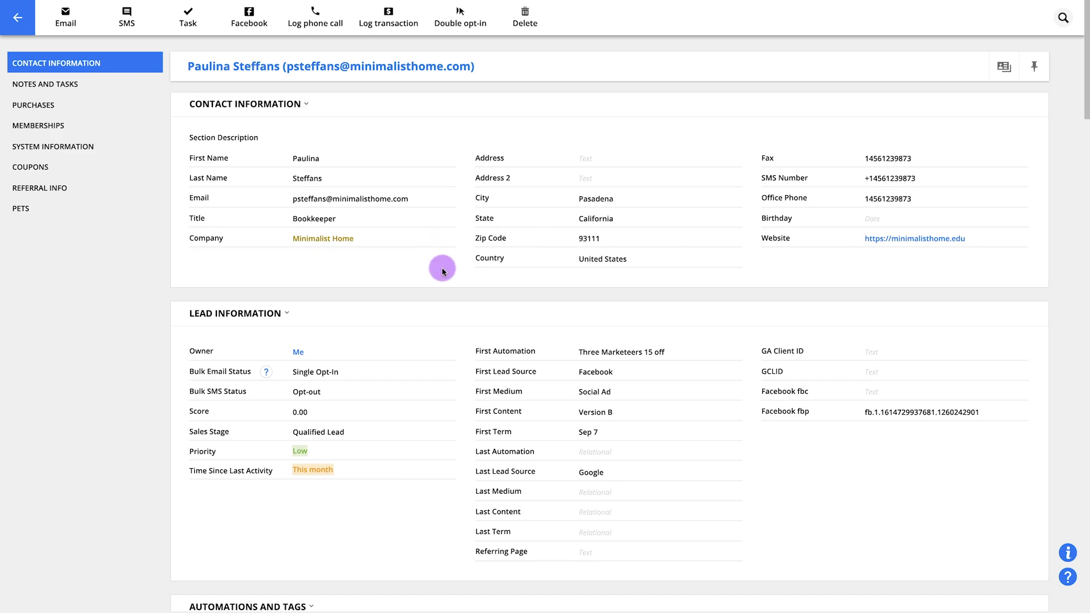
pyautogui.scroll(-15, 440, 267)
pyautogui.scroll(-15, 442, 272)
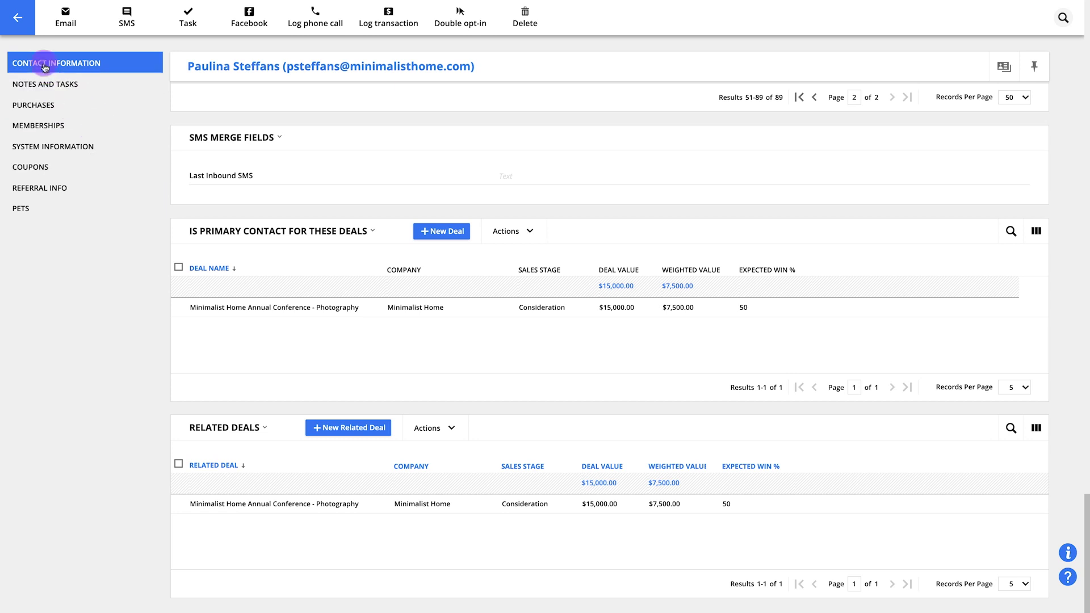
pyautogui.click(30, 33)
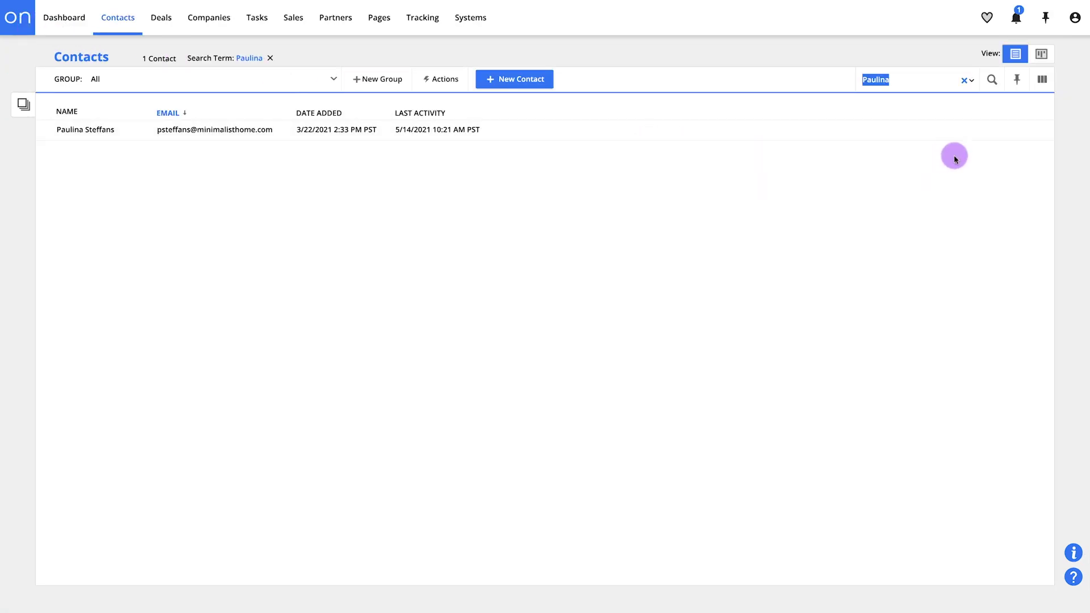
# Add the Company field as the last column of the contacts list and save the column layout
pyautogui.click(1035, 86)
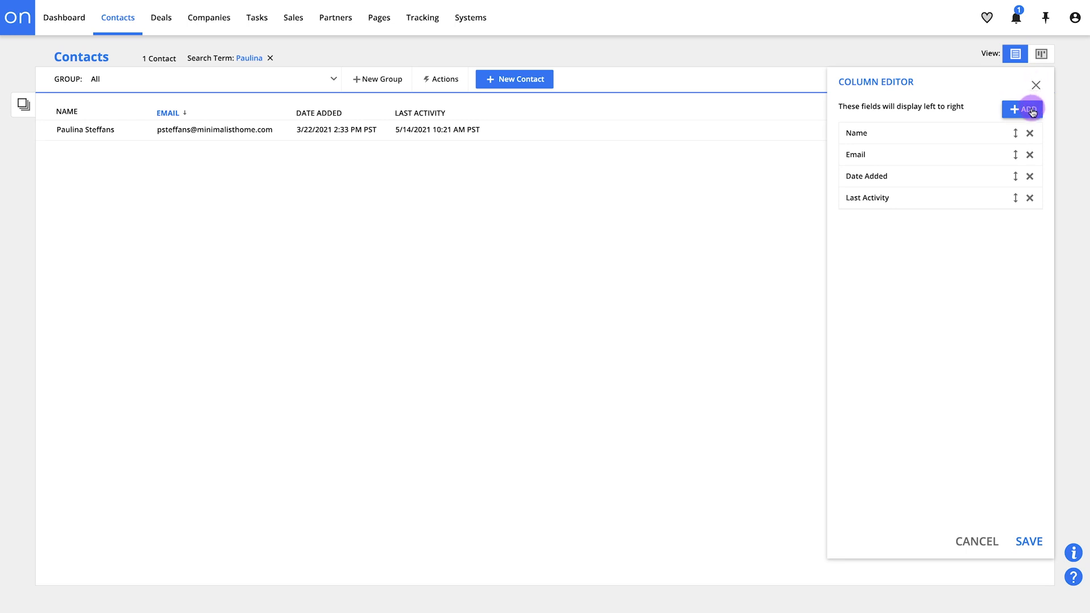
pyautogui.click(1029, 109)
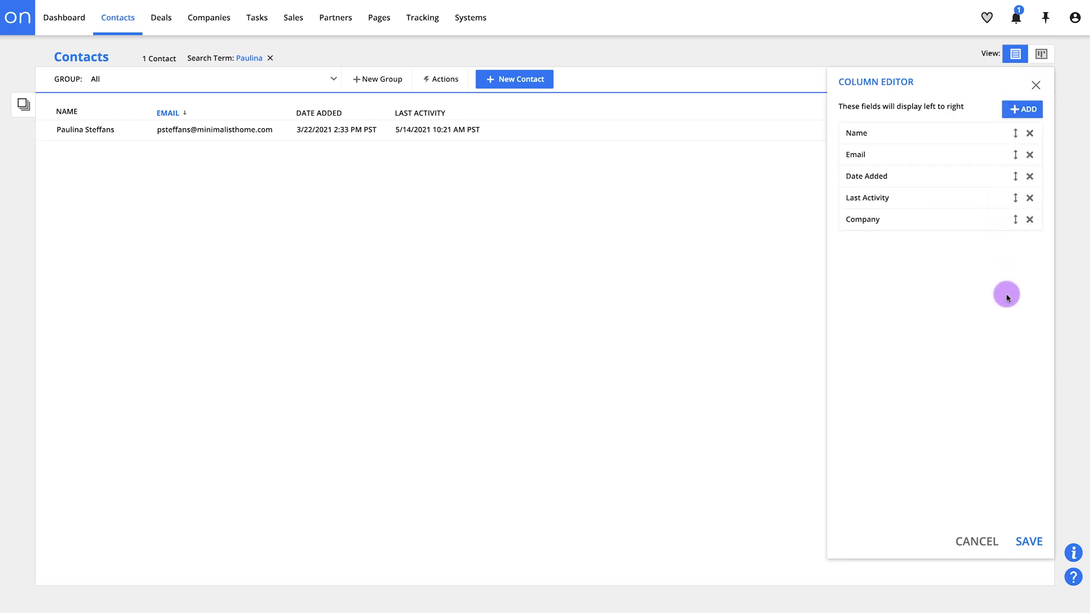
pyautogui.click(1029, 541)
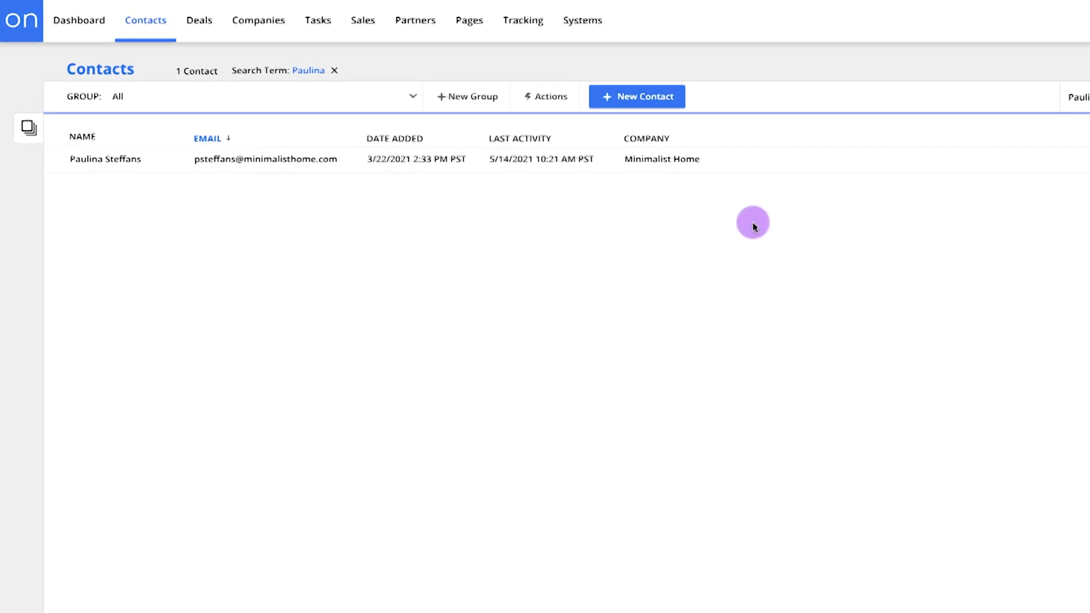
# Open the Minimalist Home company from the contact's row and examine its related contacts and deals
pyautogui.moveTo(726, 161)
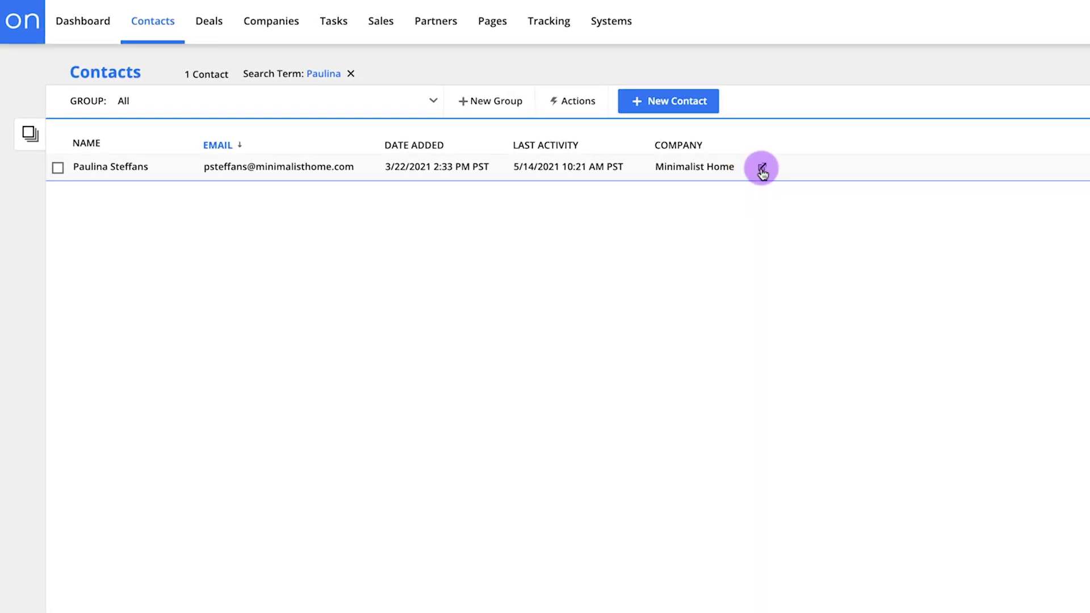
pyautogui.click(762, 169)
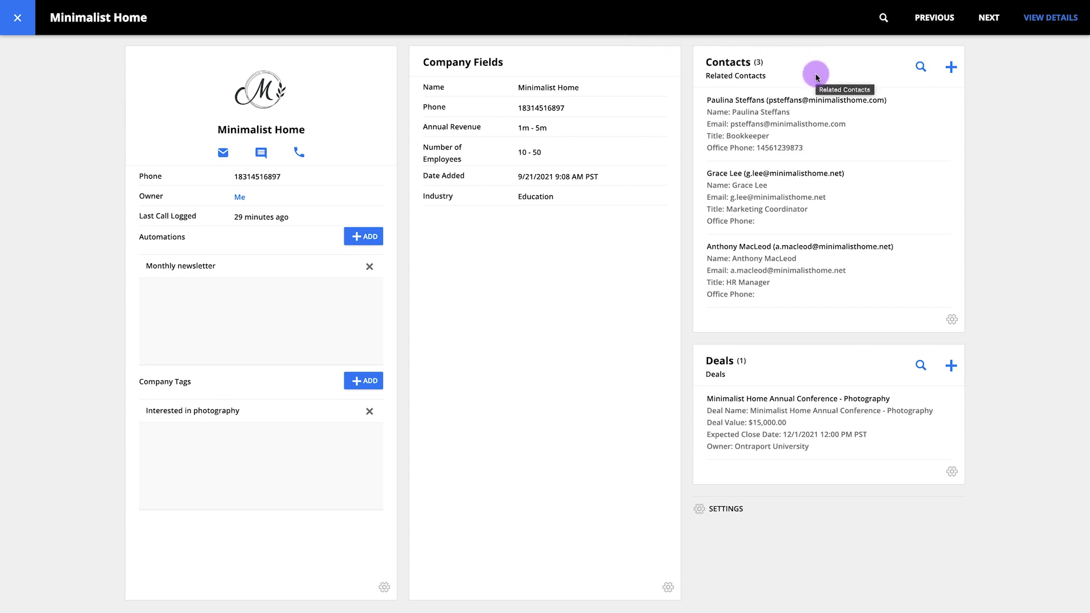
pyautogui.moveTo(830, 135)
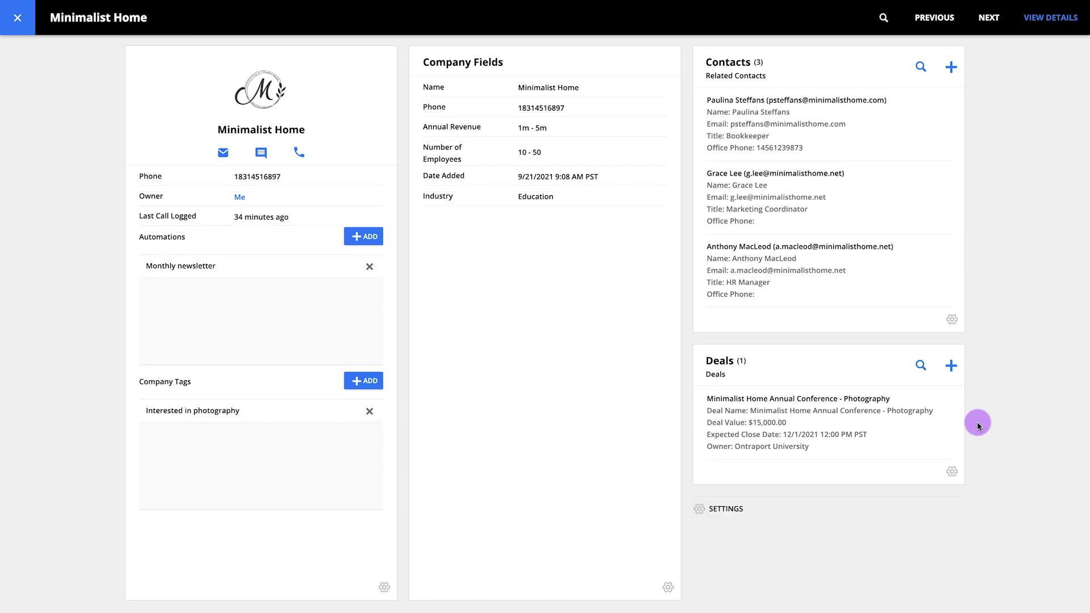
pyautogui.moveTo(924, 423)
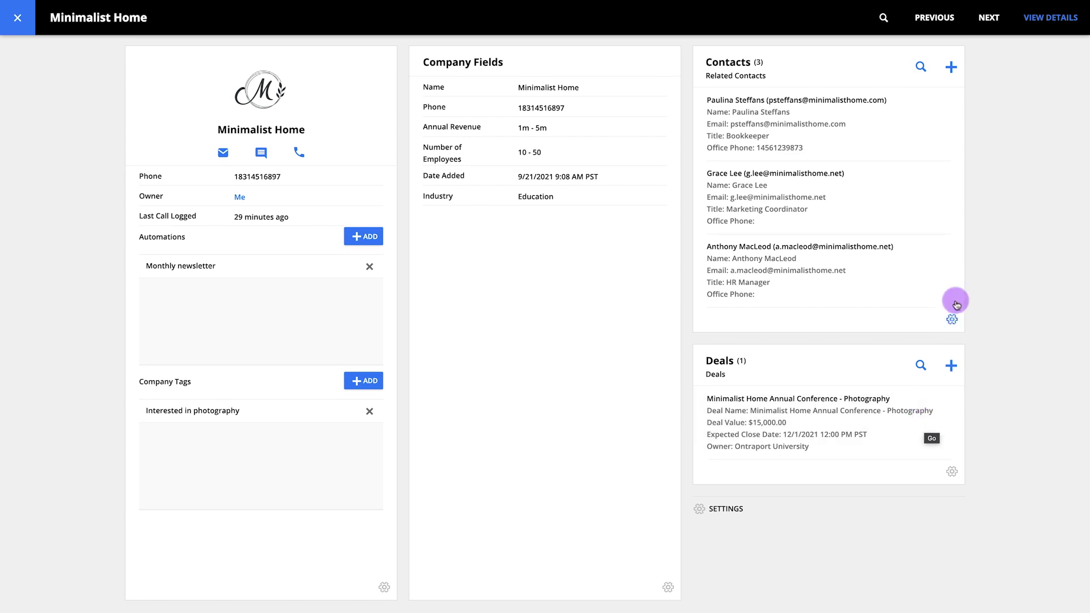
# Review the company's full details and open the quick view of its Minimalist Home Annual Conference - Photography deal
pyautogui.click(1037, 17)
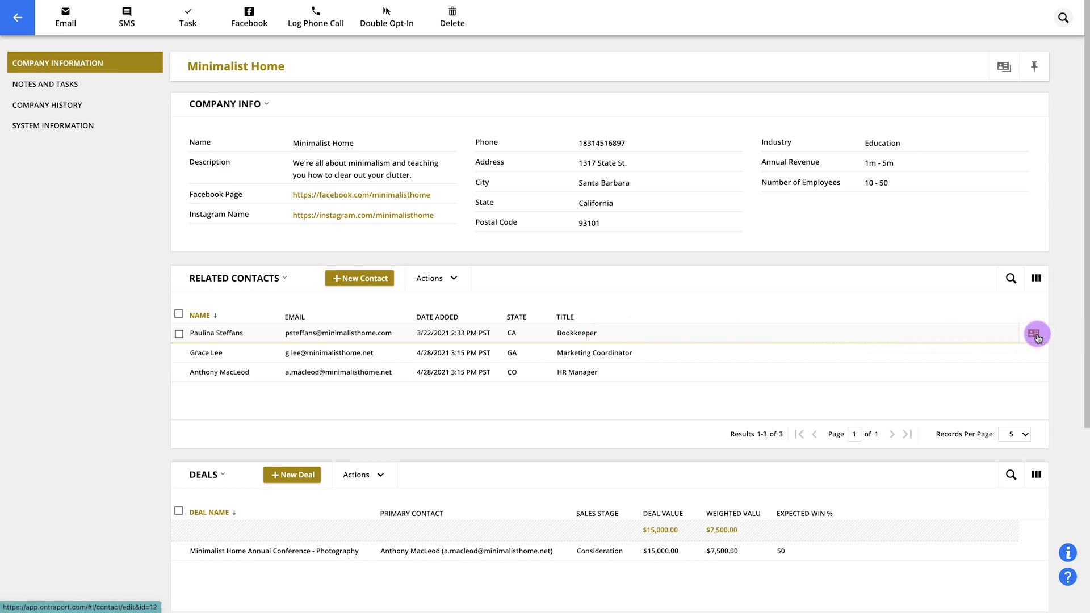
pyautogui.scroll(-3, 1059, 336)
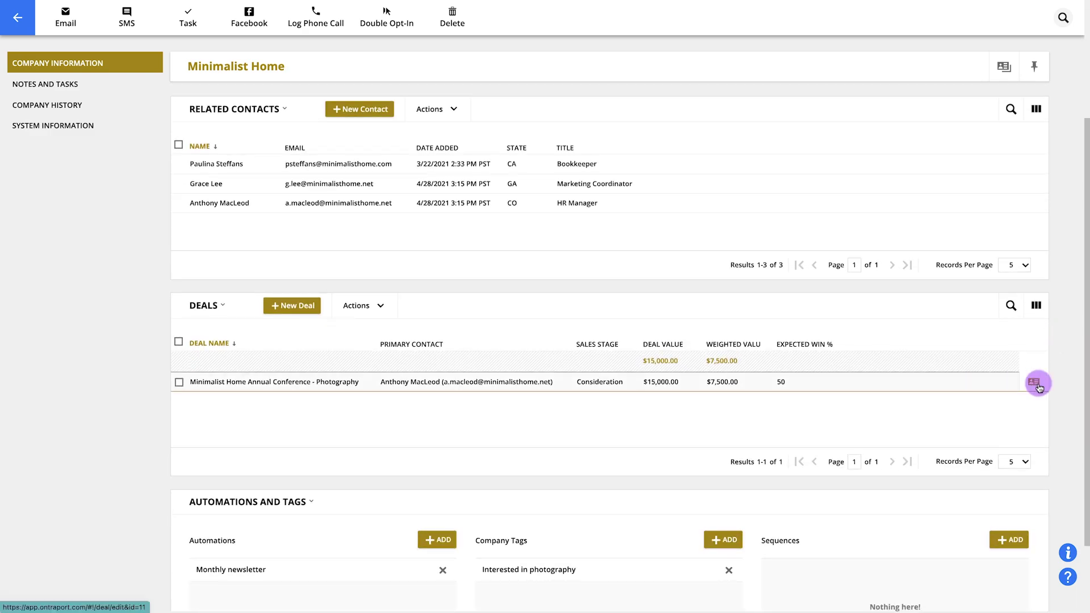
pyautogui.click(1034, 383)
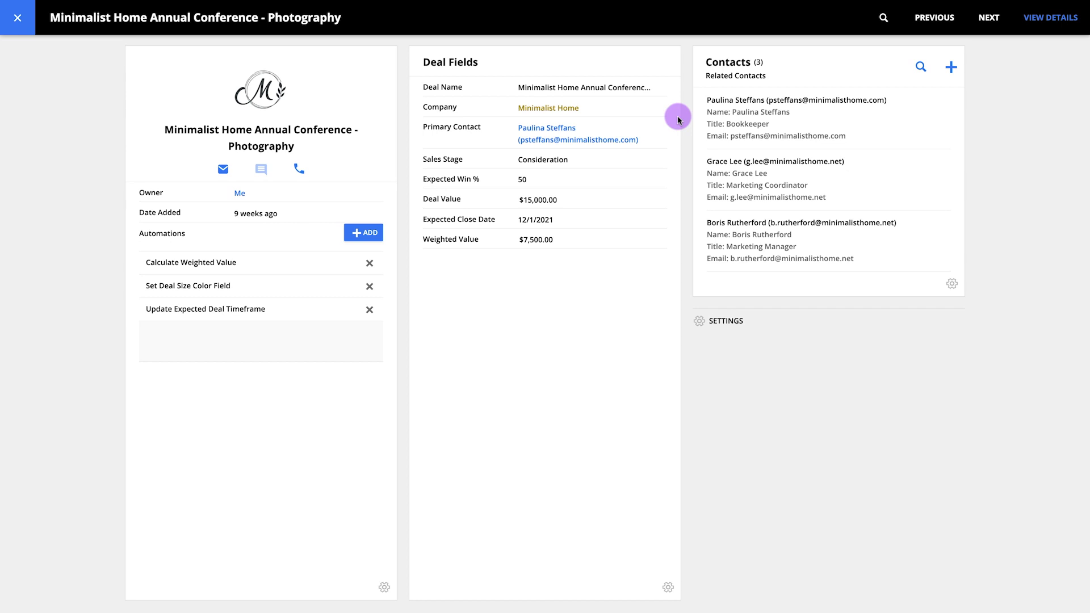
# Examine the deal's company, primary contact and related contacts in its quick view and full details, then leave the record
pyautogui.moveTo(653, 107)
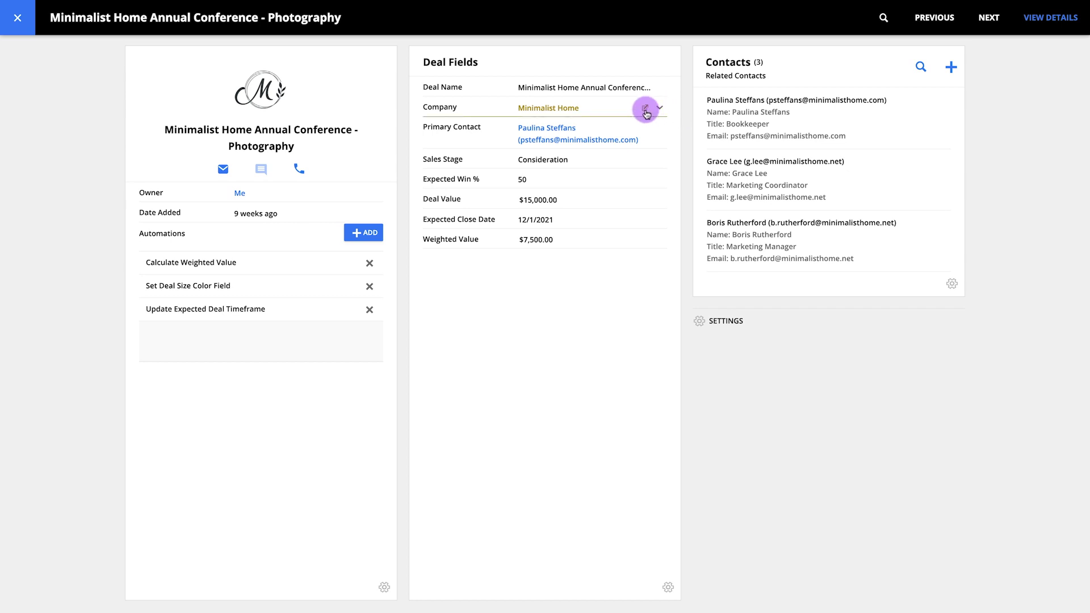
pyautogui.moveTo(644, 134)
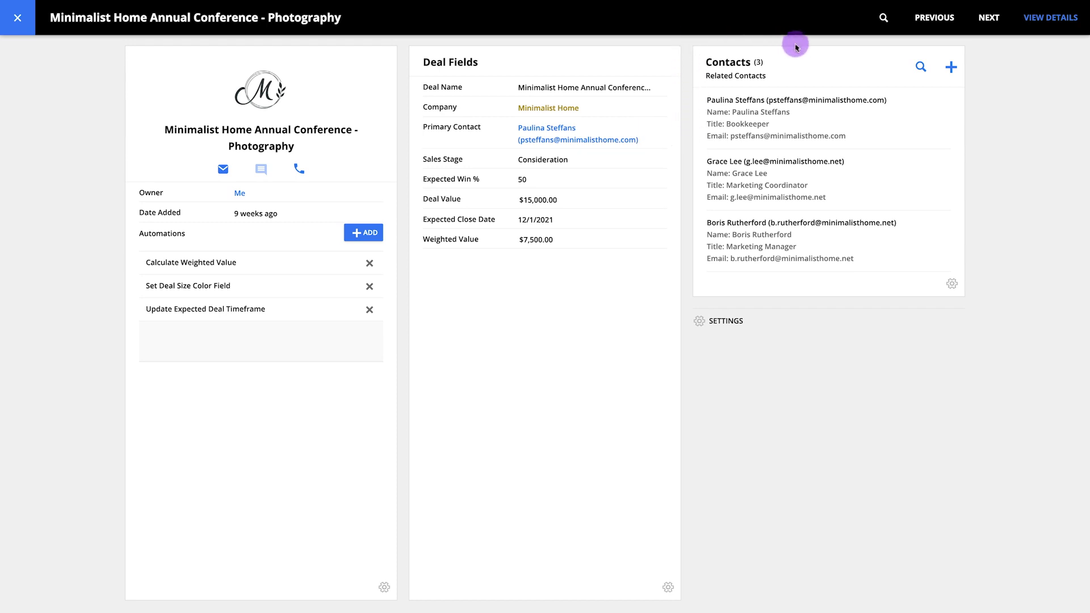
pyautogui.moveTo(921, 121)
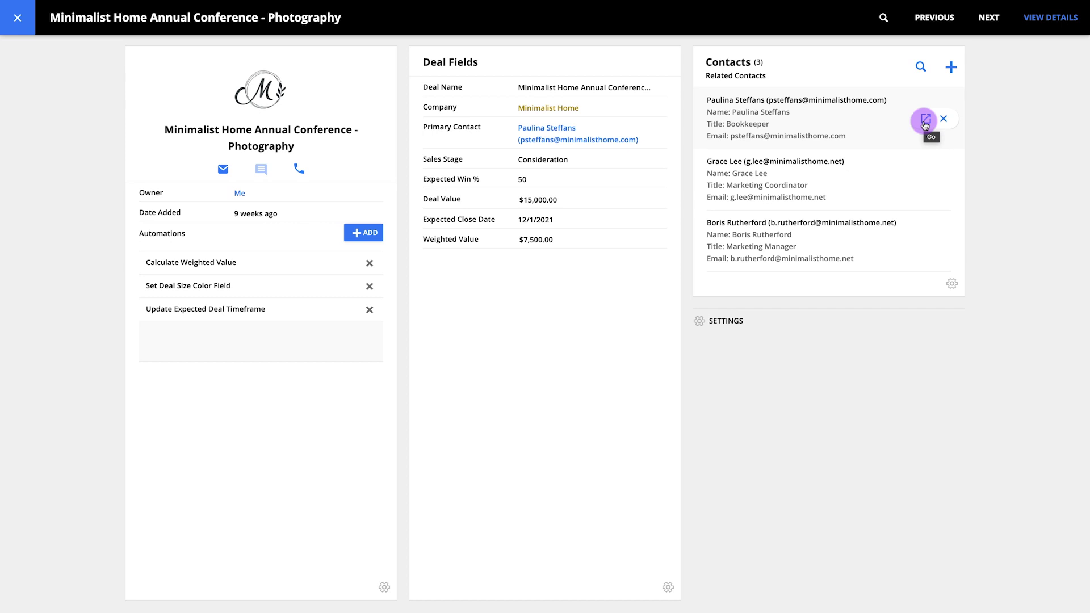
pyautogui.click(1028, 22)
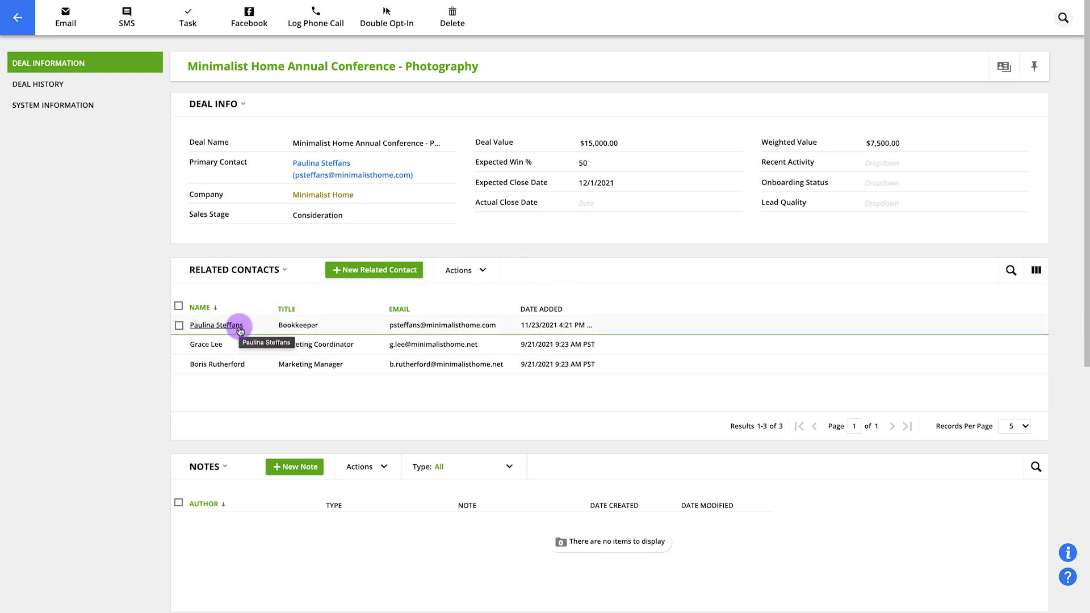
pyautogui.click(26, 35)
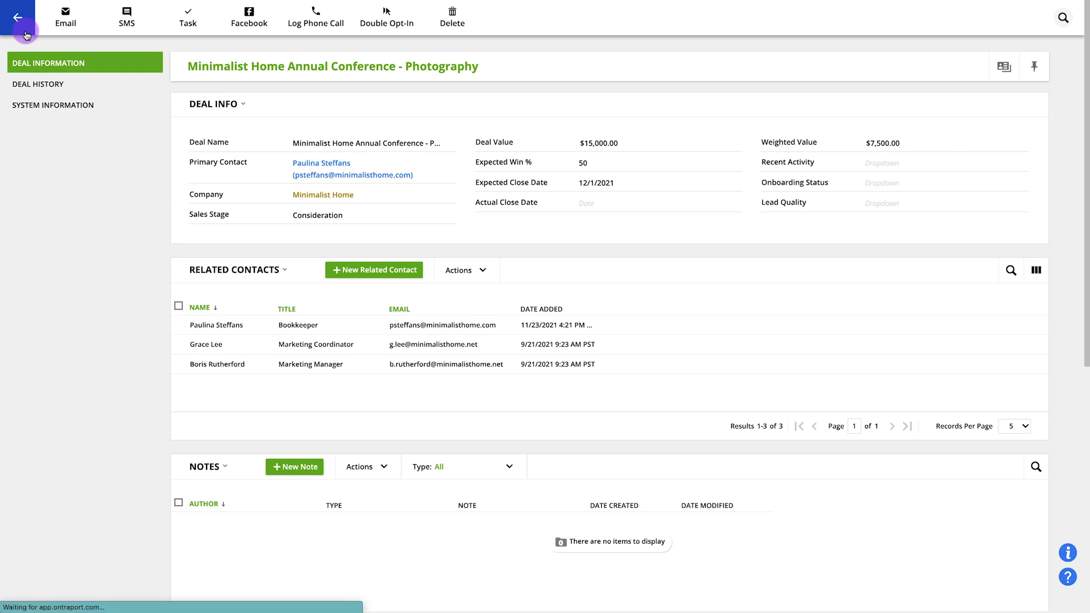